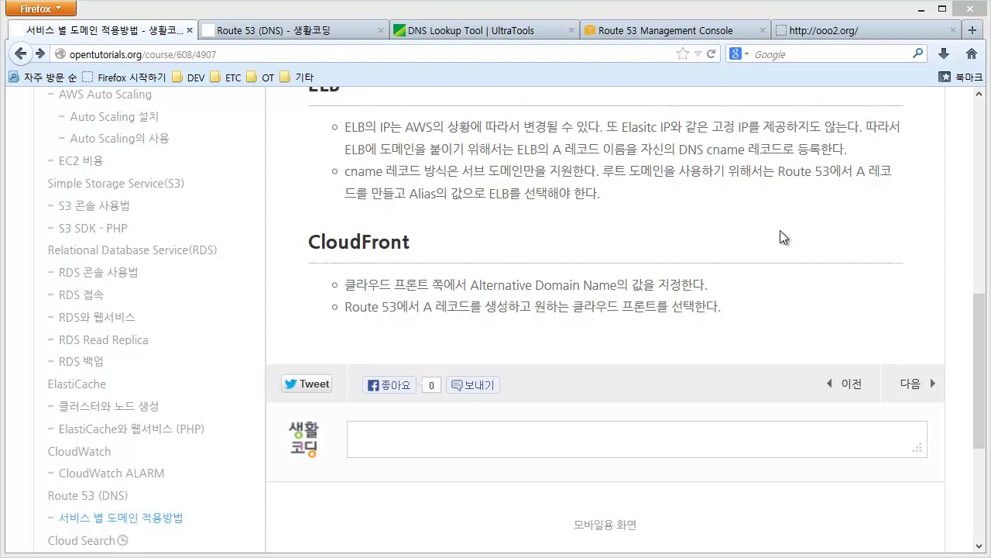
Switch to the CloudFront console and open the settings of the distribution that has ooo2.org as its CNAME.
{"action": "left_click", "coordinate": [667, 30]}
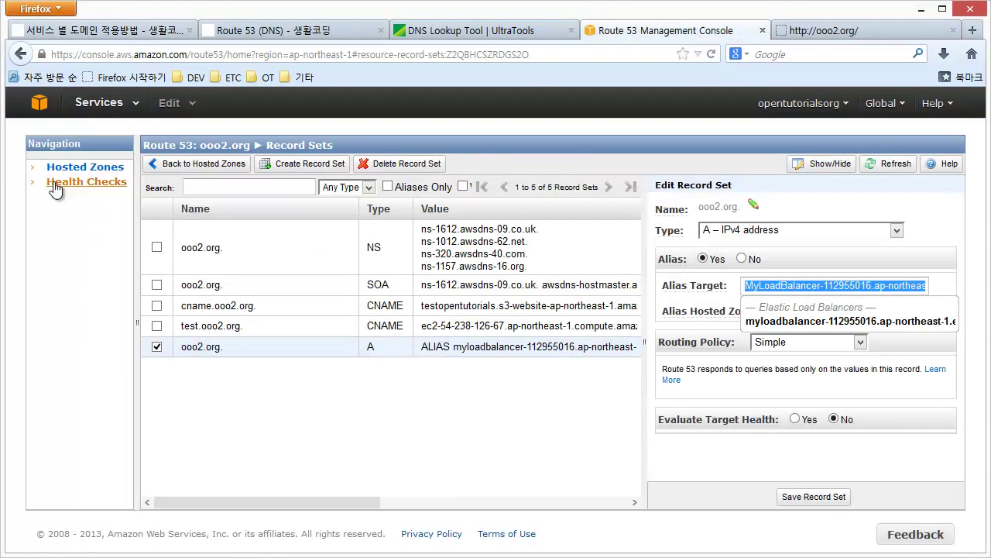
{"action": "left_click", "coordinate": [117, 104]}
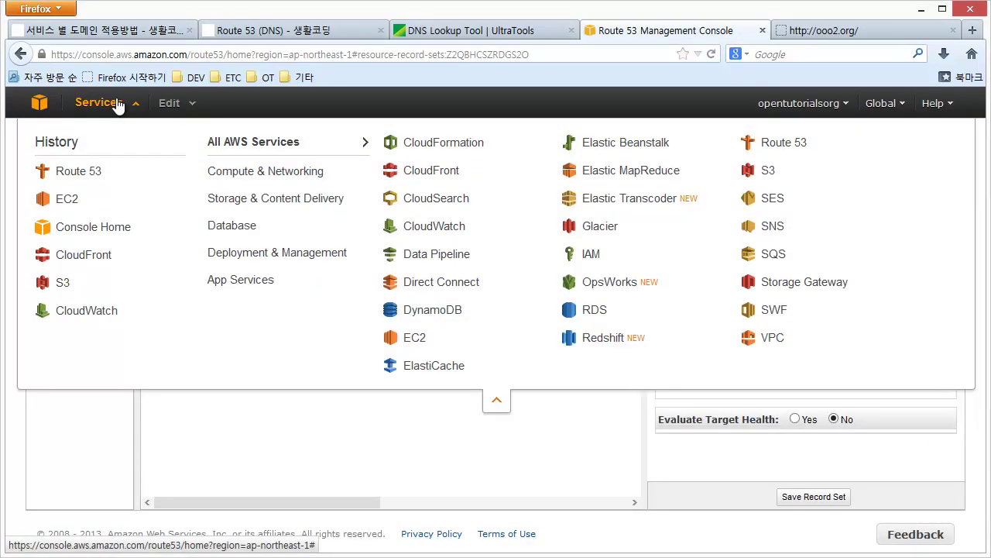
{"action": "left_click", "coordinate": [89, 265]}
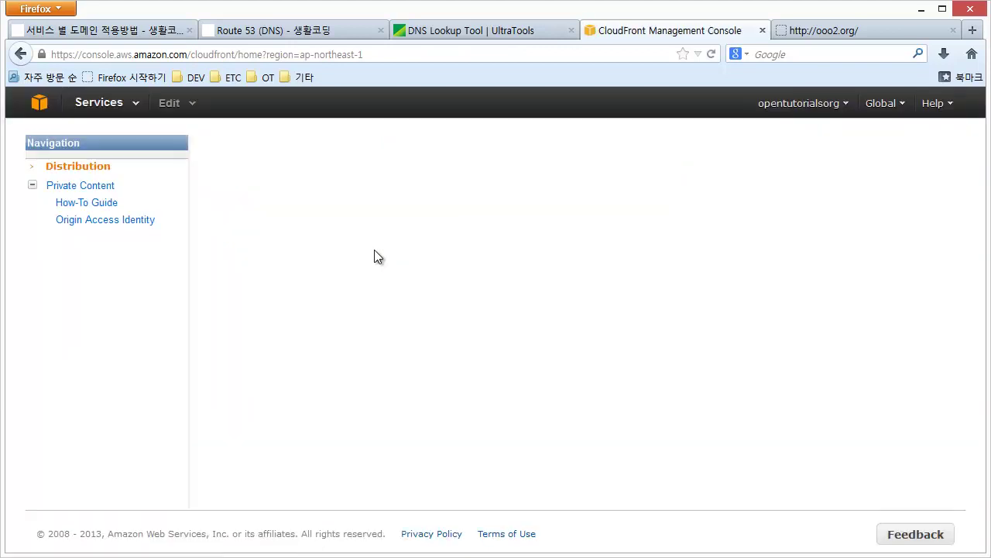
{"action": "left_click", "coordinate": [89, 169]}
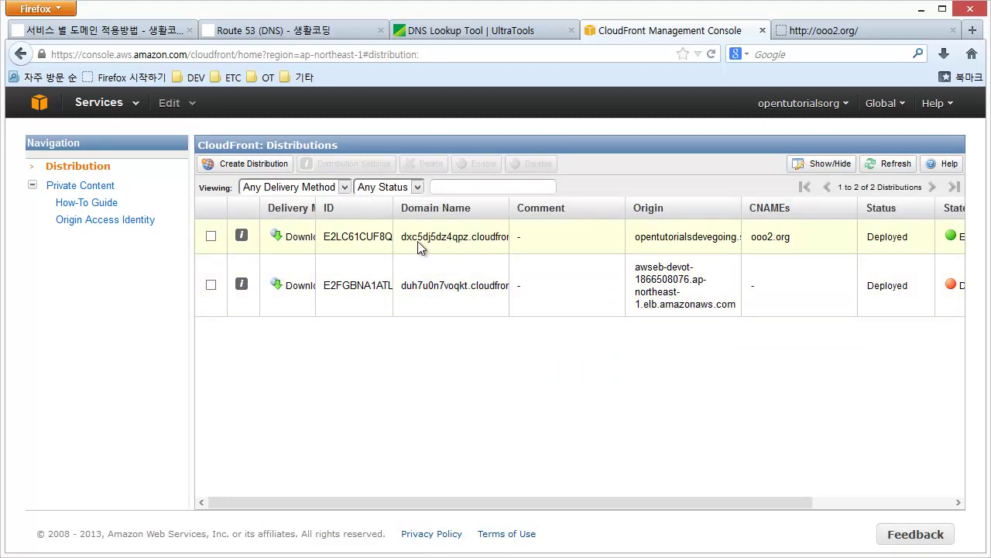
{"action": "left_click", "coordinate": [418, 241]}
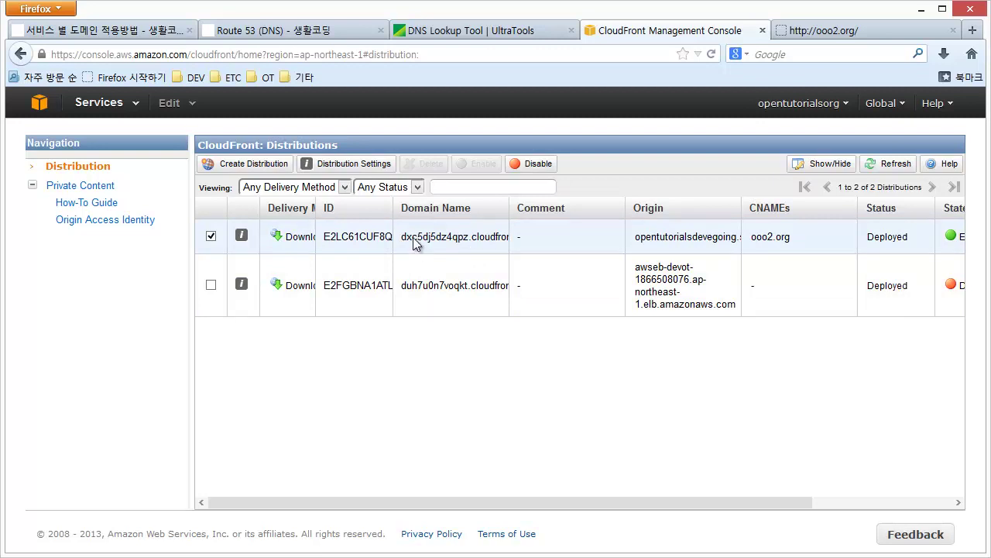
{"action": "left_click", "coordinate": [366, 172]}
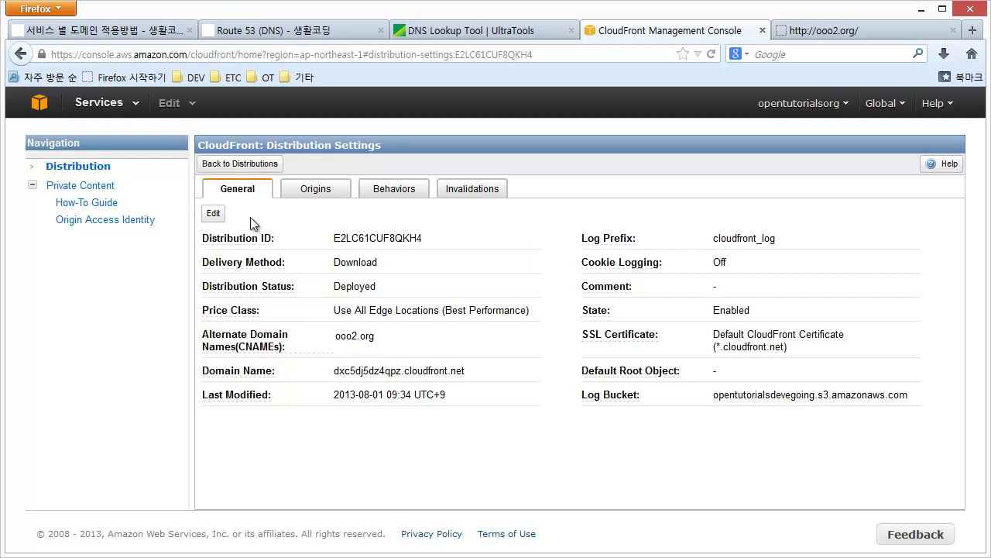
Edit the distribution's general settings and save them with ooo2.org as the alternate domain name (CNAME).
{"action": "left_click", "coordinate": [211, 215]}
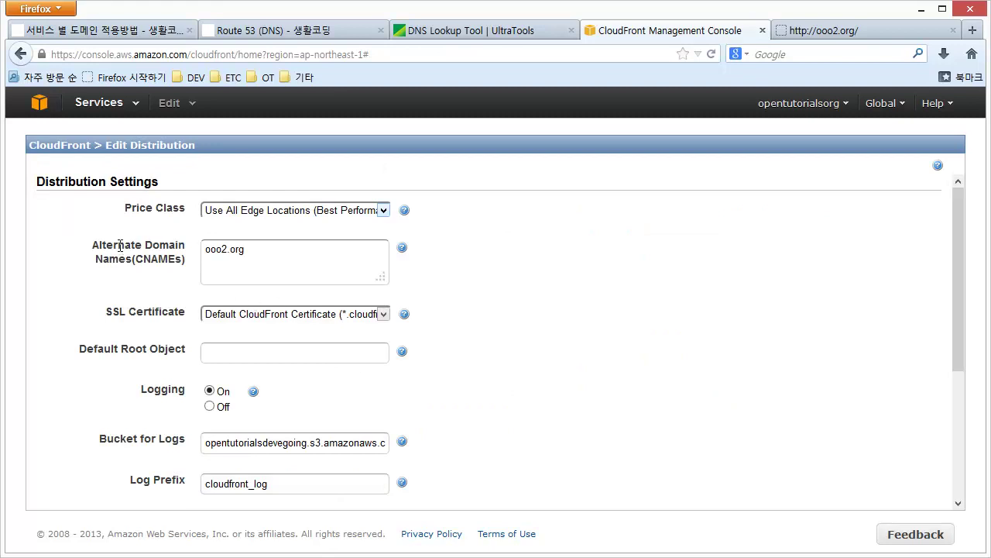
{"action": "triple_click", "coordinate": [257, 246]}
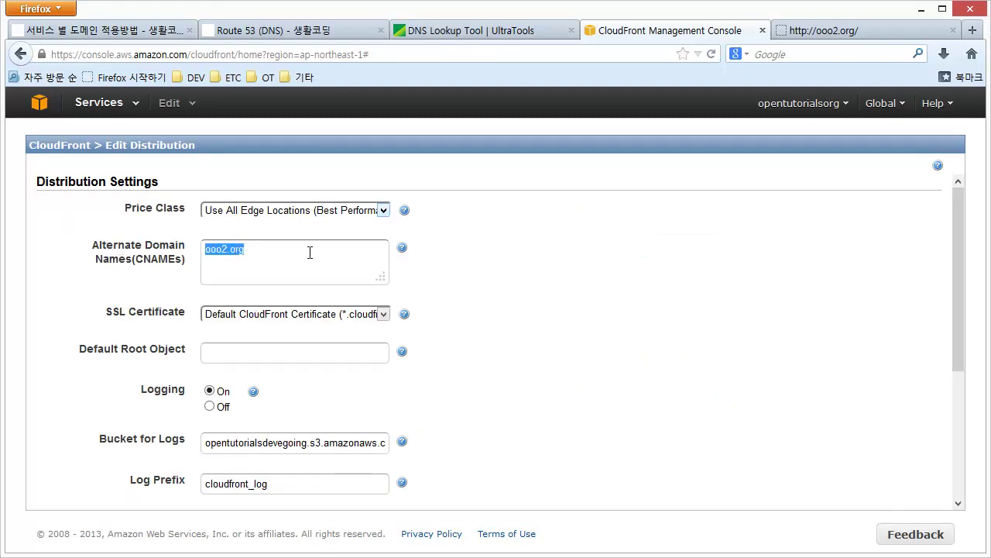
{"action": "scroll", "coordinate": [313, 348], "scroll_direction": "down", "scroll_amount": 5}
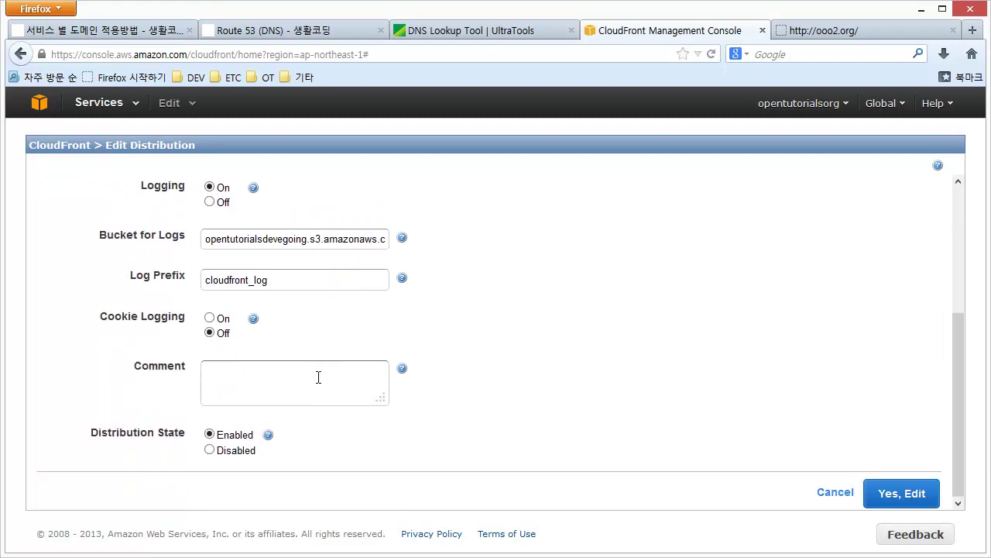
{"action": "left_click", "coordinate": [901, 494]}
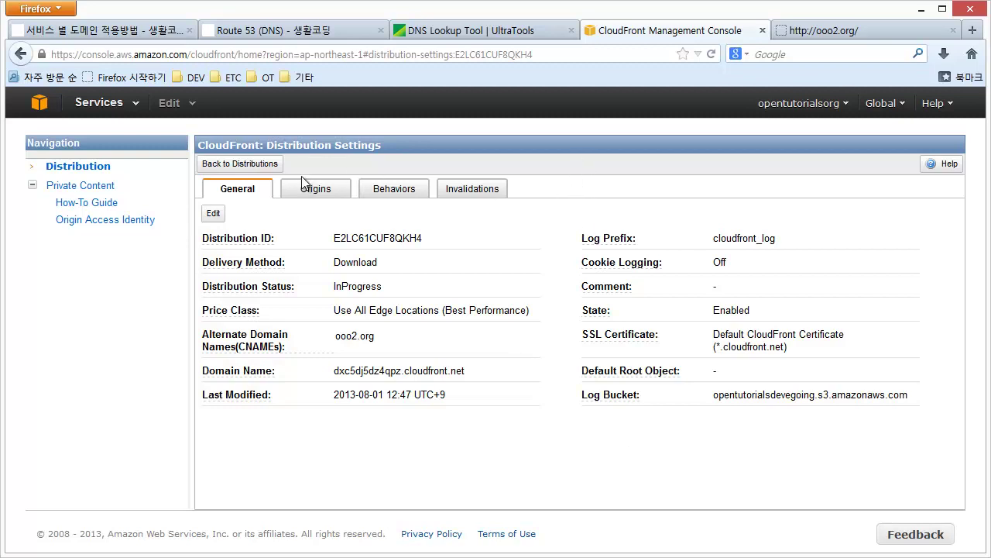
Return to the list of distributions and select the one assigned to ooo2.org.
{"action": "left_click", "coordinate": [106, 167]}
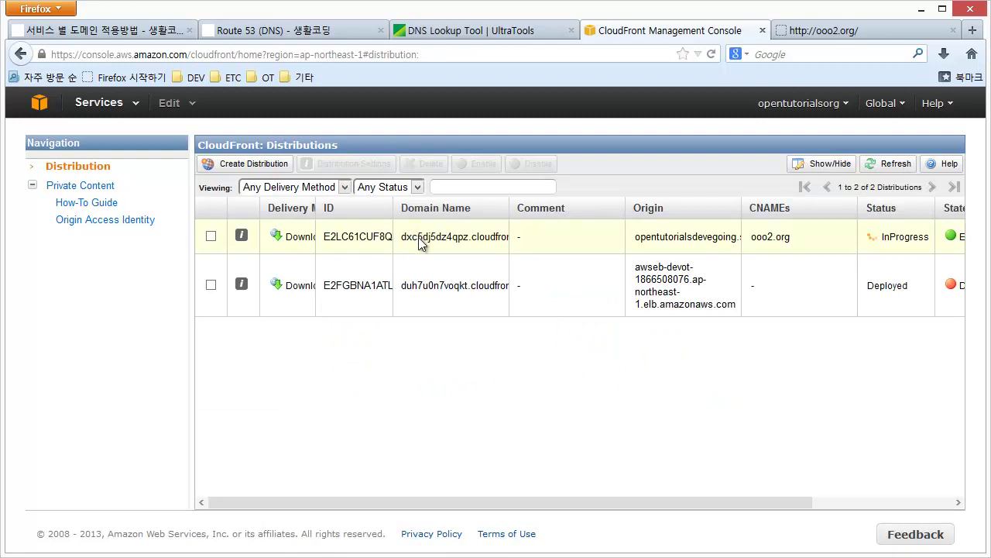
{"action": "left_click_drag", "start_coordinate": [330, 239], "coordinate": [346, 244]}
{"action": "left_click", "coordinate": [341, 243]}
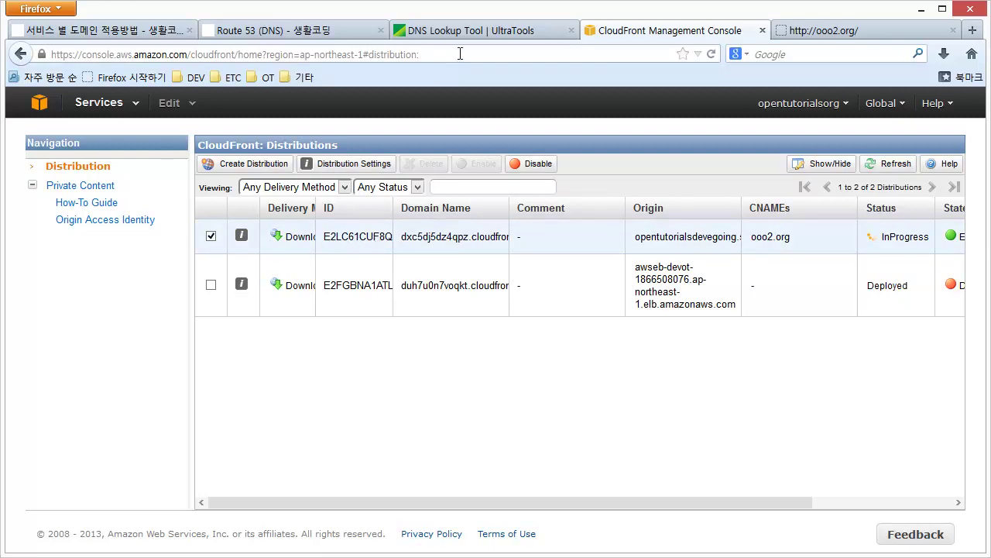
Switch to Route 53 and open the record sets of the ooo2.org hosted zone.
{"action": "left_click", "coordinate": [92, 103]}
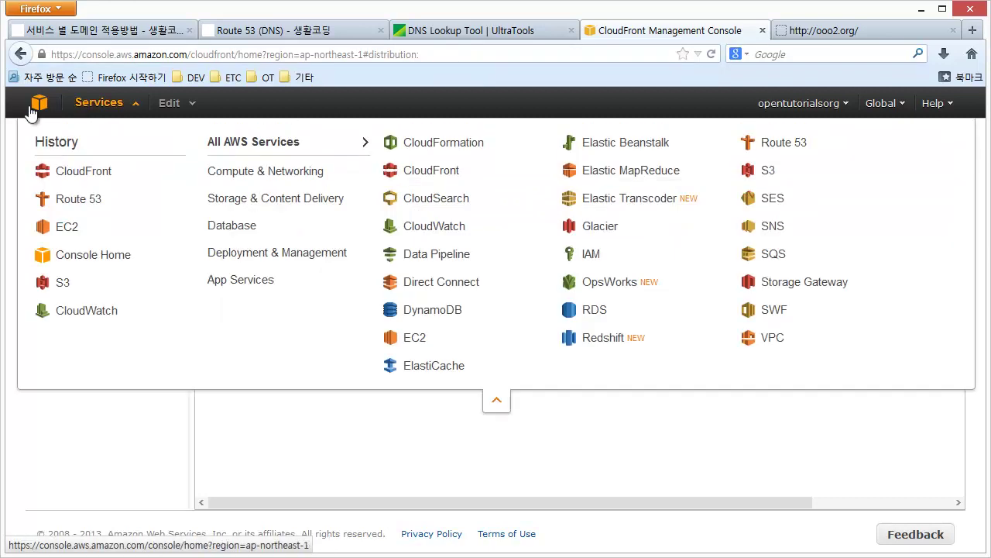
{"action": "left_click", "coordinate": [72, 200]}
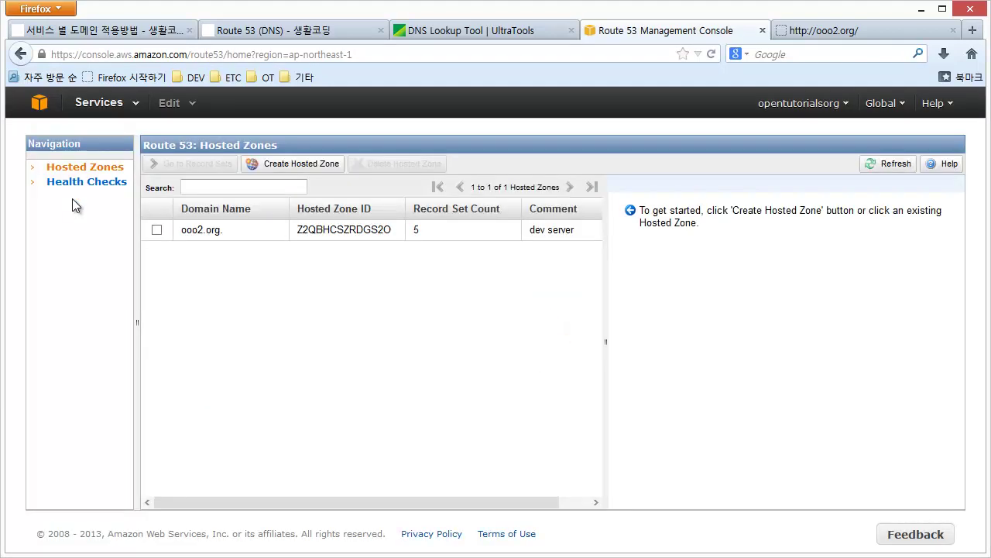
{"action": "left_click", "coordinate": [157, 229]}
{"action": "double_click", "coordinate": [338, 232]}
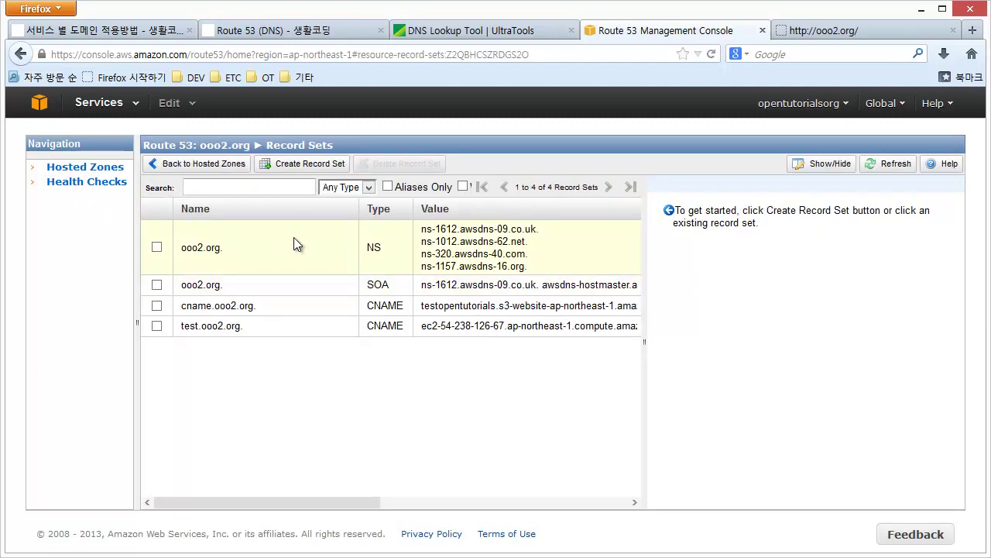
Create an alias A – IPv4 record set for the root domain ooo2.org targeting the CloudFront distribution dxc5dj5dz4qpz.cloudfront.net.
{"action": "left_click", "coordinate": [324, 171]}
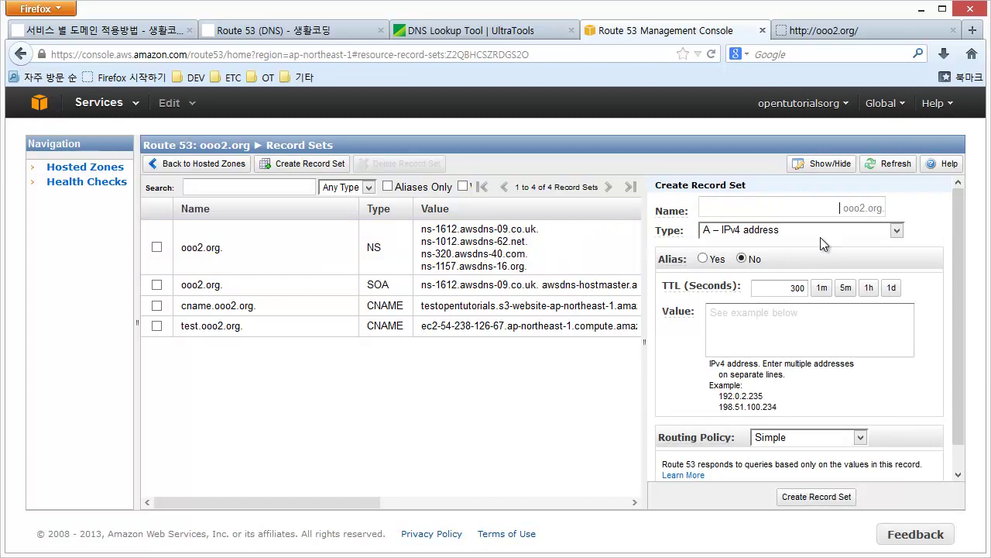
{"action": "left_click", "coordinate": [705, 259]}
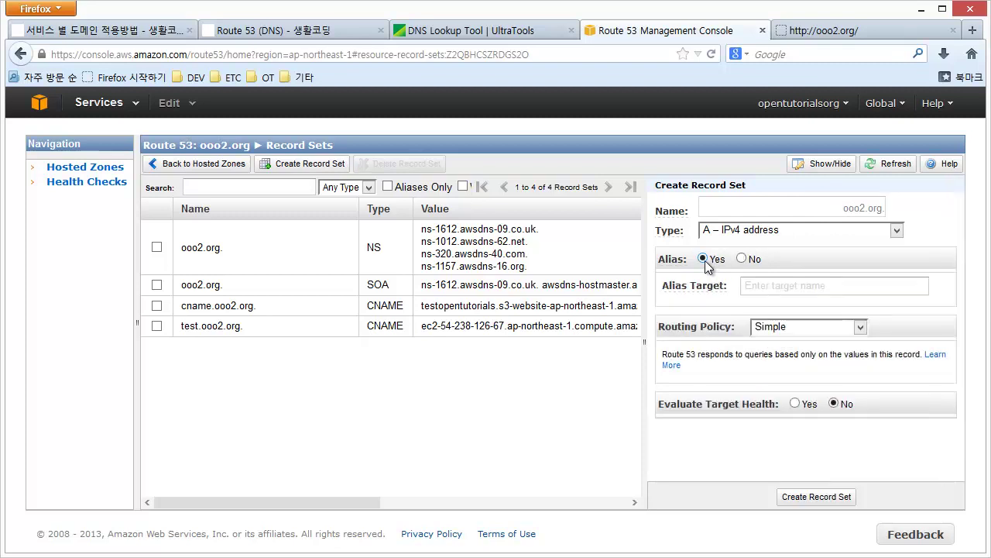
{"action": "left_click", "coordinate": [761, 284]}
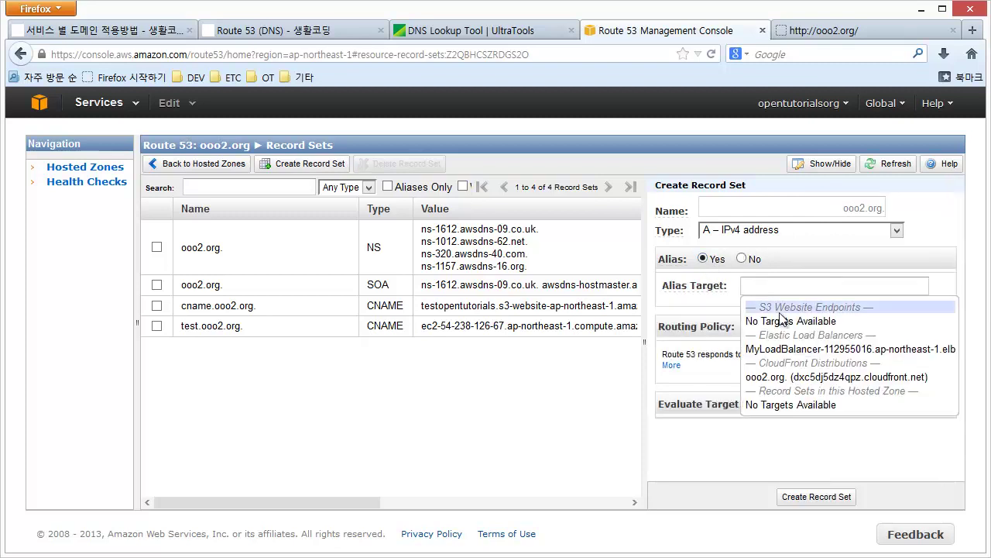
{"action": "left_click", "coordinate": [809, 378]}
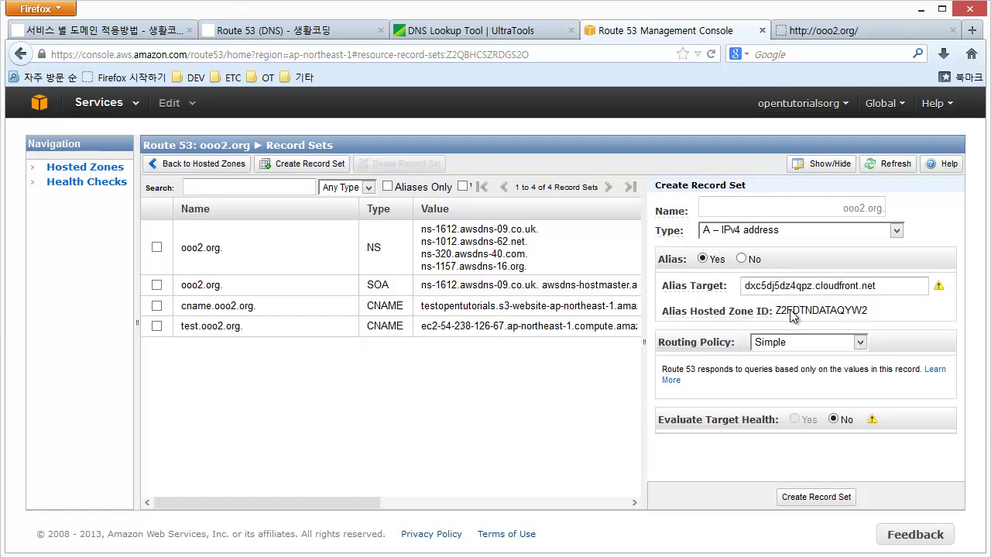
{"action": "left_click", "coordinate": [841, 499]}
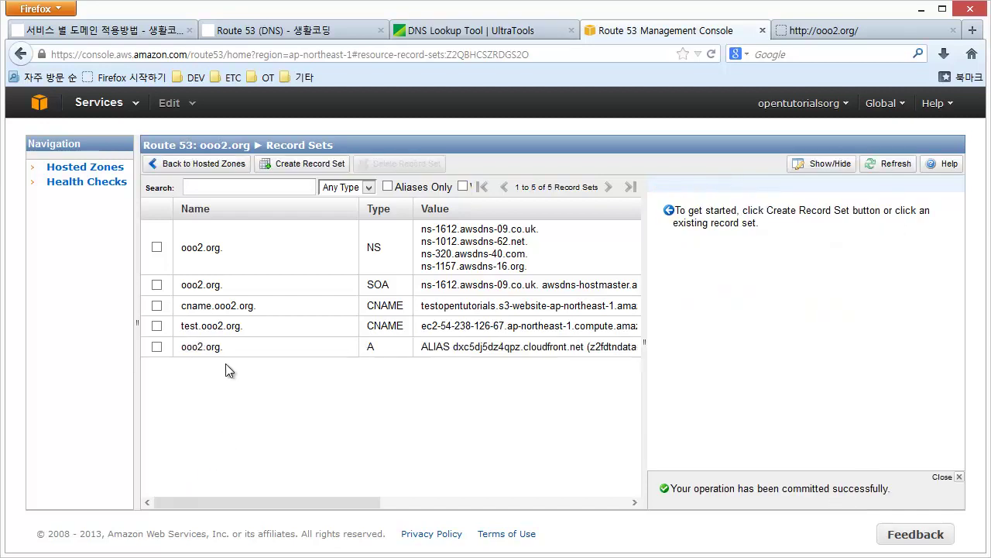
Copy the alias target of the ooo2.org A record and paste it as the address in a new browser tab.
{"action": "left_click_drag", "start_coordinate": [225, 358], "coordinate": [180, 354]}
{"action": "left_click", "coordinate": [471, 354]}
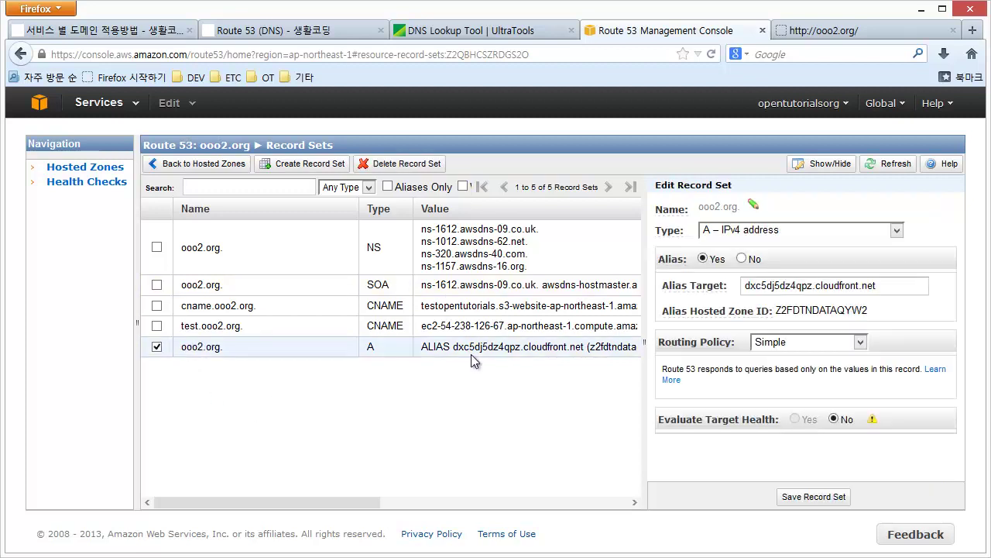
{"action": "left_click", "coordinate": [898, 288]}
{"action": "key", "text": "ctrl+c"}
{"action": "left_click", "coordinate": [868, 30]}
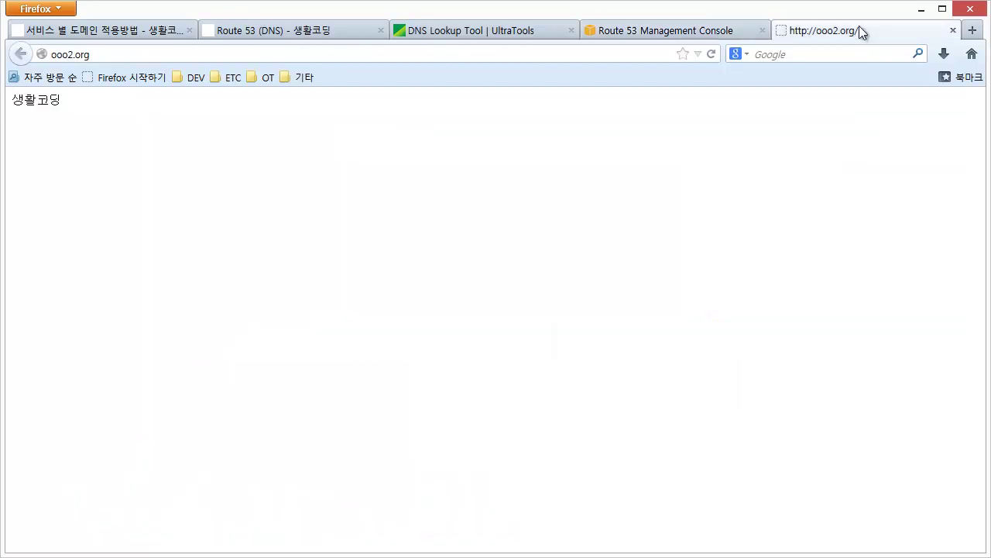
{"action": "left_click", "coordinate": [972, 30]}
{"action": "key", "text": "ctrl+v"}
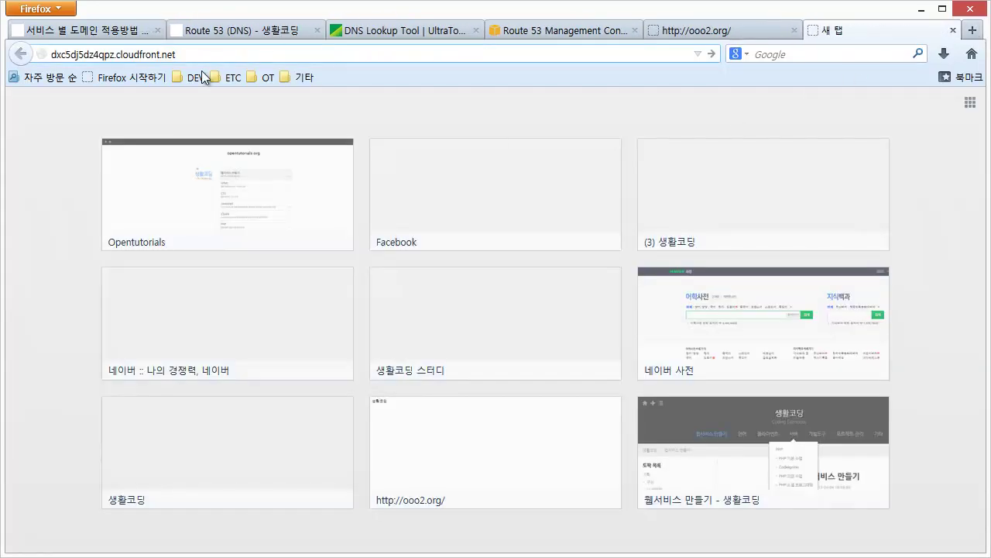
{"action": "key", "text": "ctrl+a"}
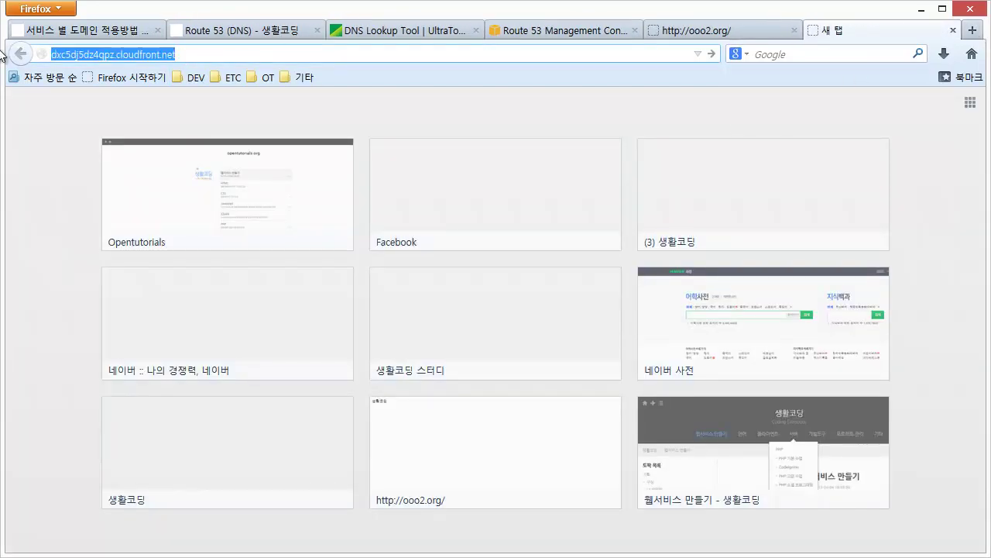
{"action": "type", "text": "ooo2.org/"}
{"action": "key", "text": "Home"}
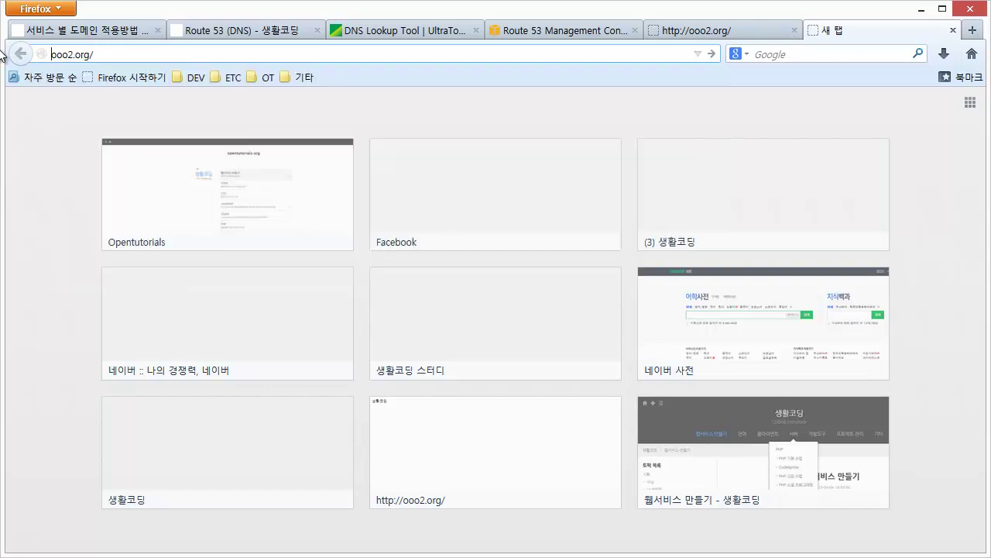
{"action": "type", "text": "http://"}
{"action": "key", "text": "Return"}
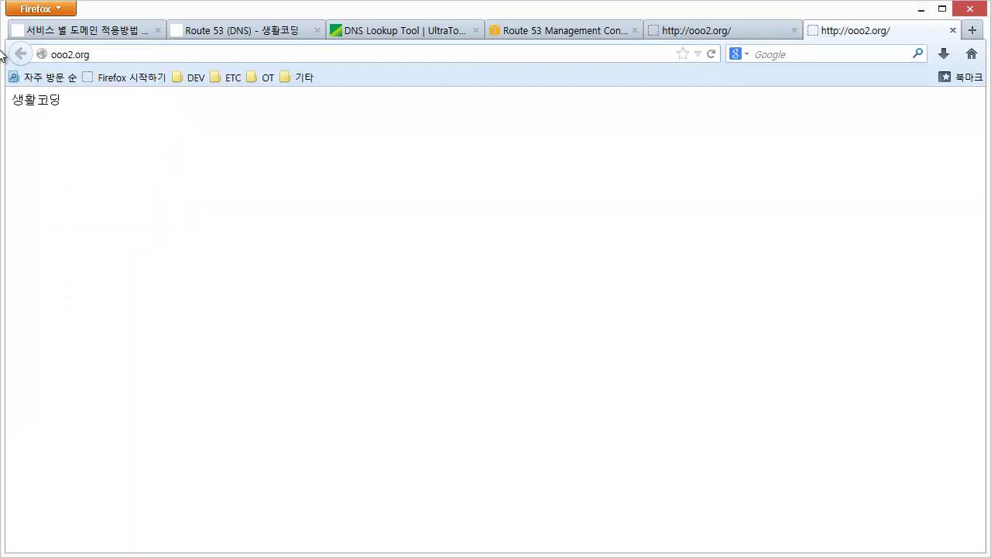